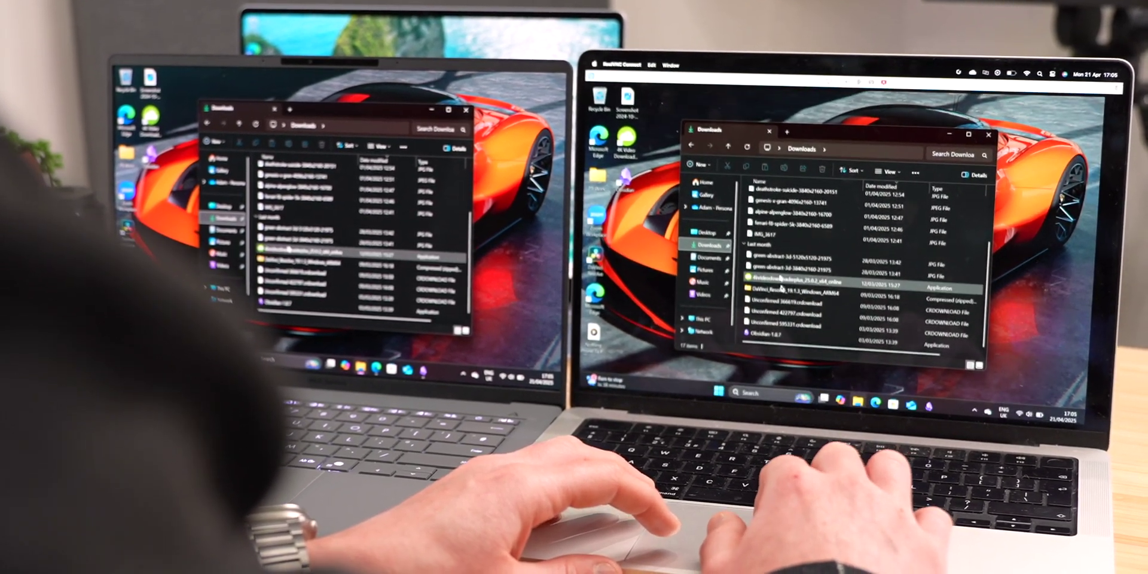
Step: Minimise the browser window showing the RealVNC Portal home page
key("super+w")
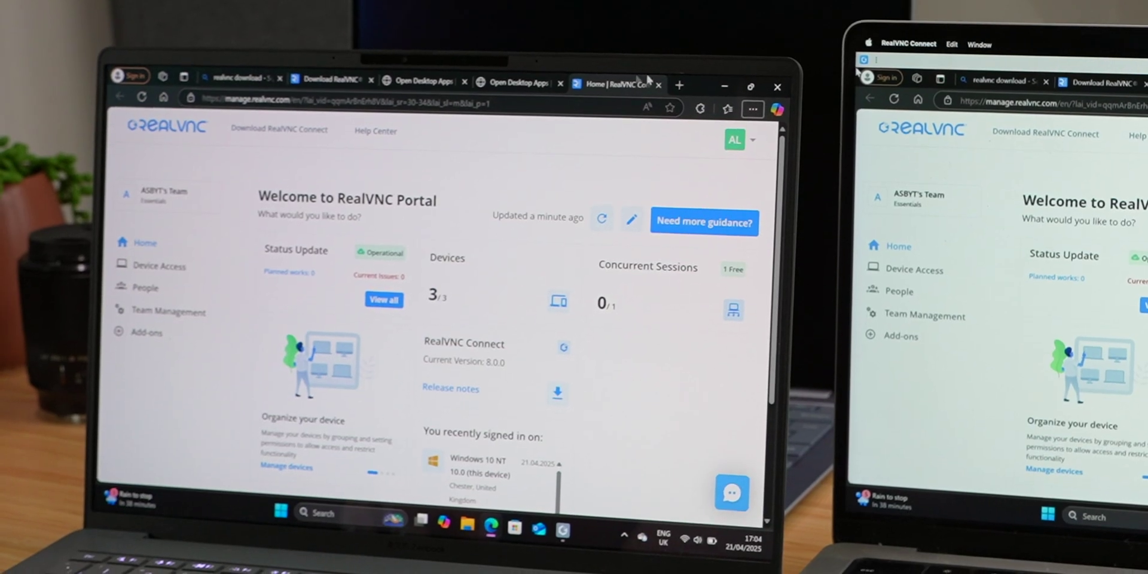
left_click(727, 83)
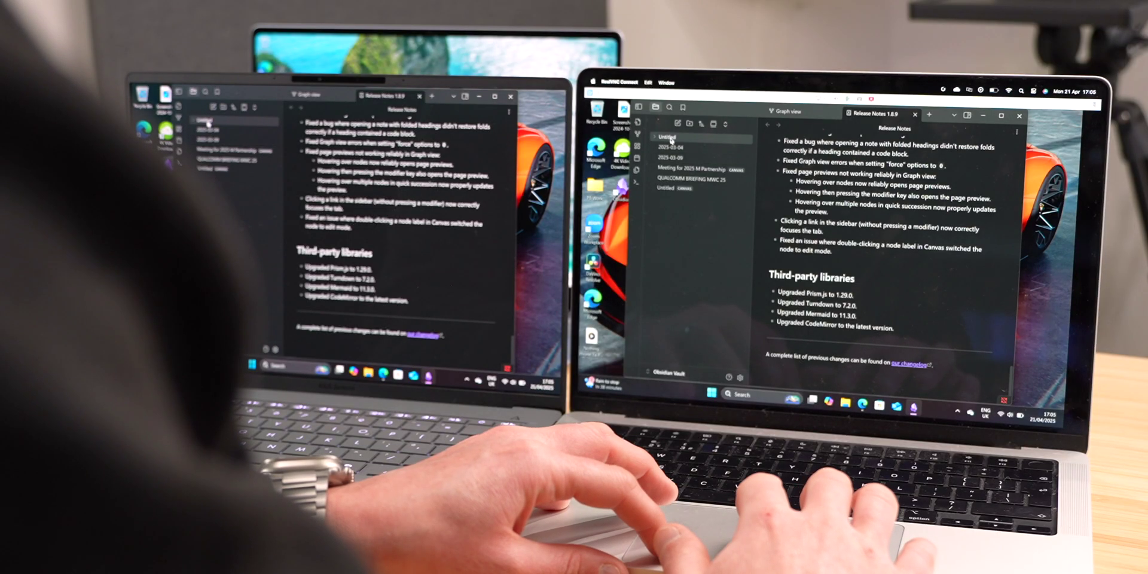
Step: Open the 2025-03-04 note and the Meeting for 2025 M Partnership note in Obsidian on the remote desktop
left_click(669, 147)
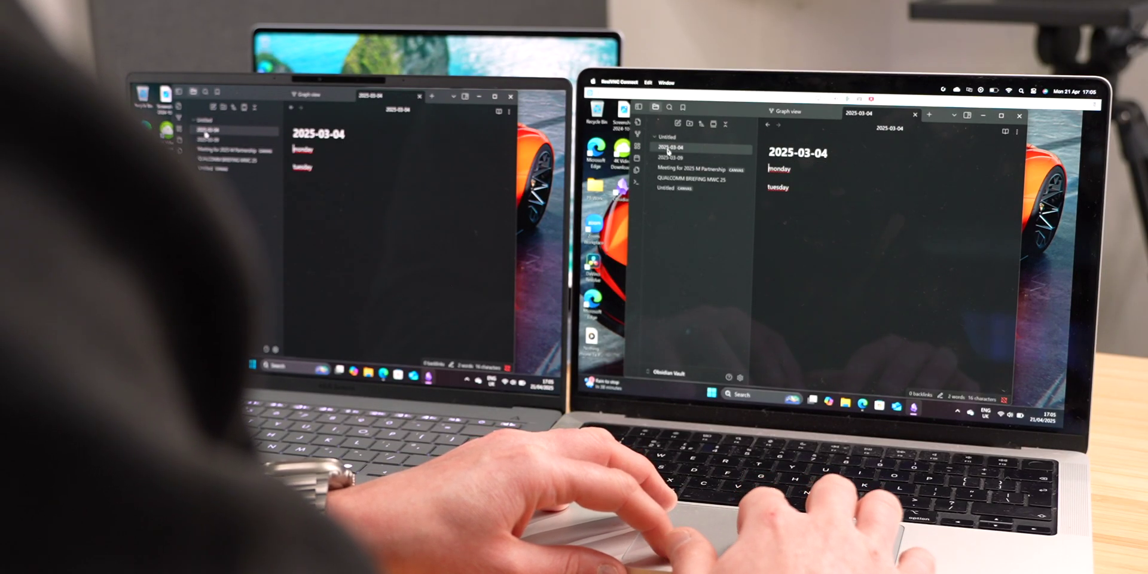
left_click(672, 169)
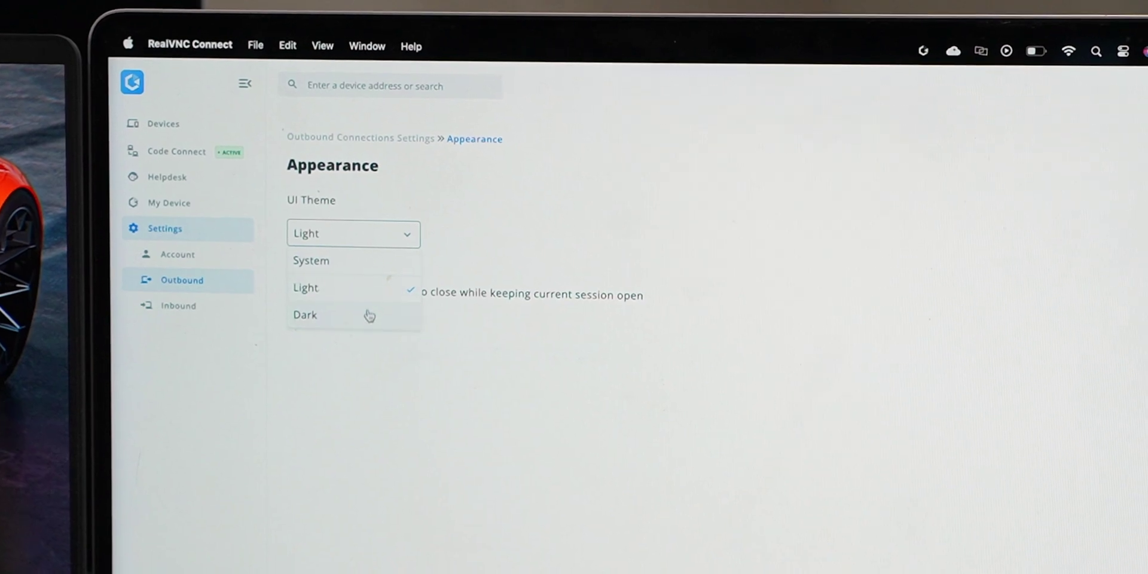
Step: Set the UI theme to Dark, then change it to System in the outbound appearance settings
left_click(367, 320)
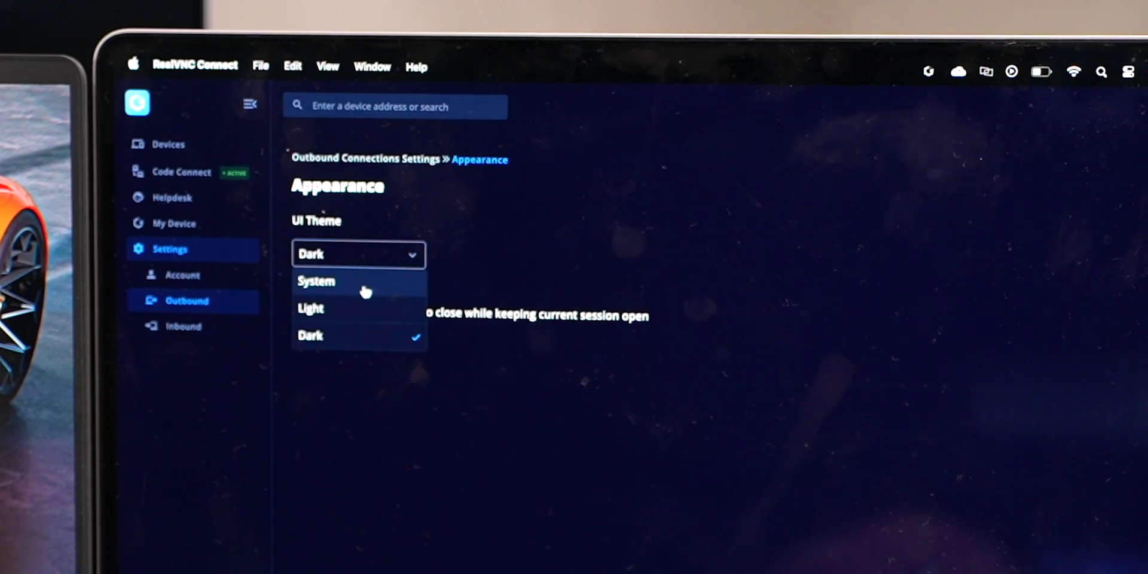
left_click(363, 291)
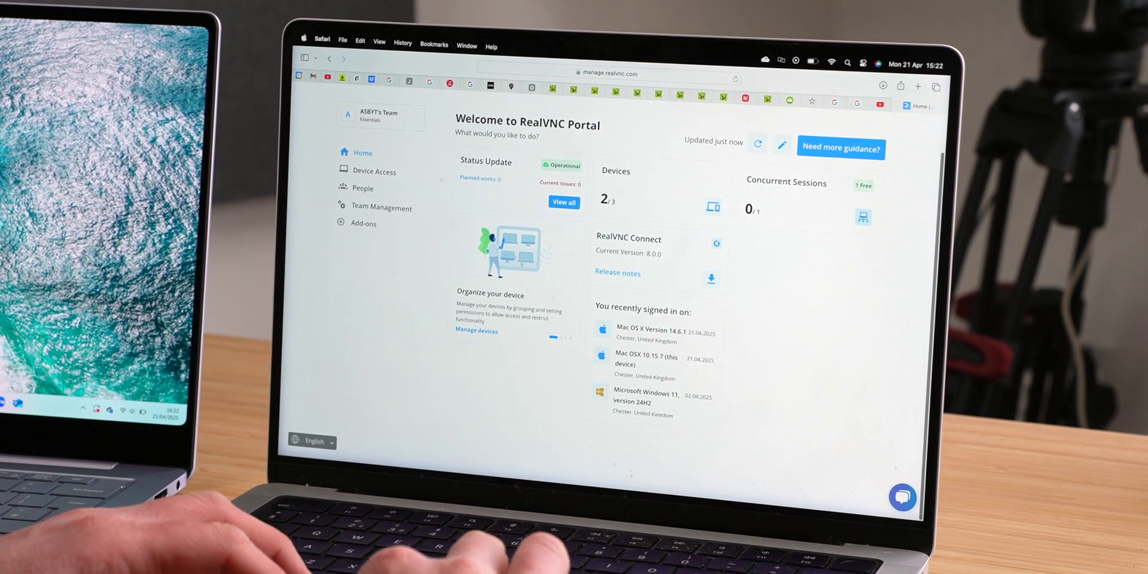
Step: Open the portal's Device Access page, then the Appearance section of RealVNC Connect's outbound connection settings
left_click(362, 175)
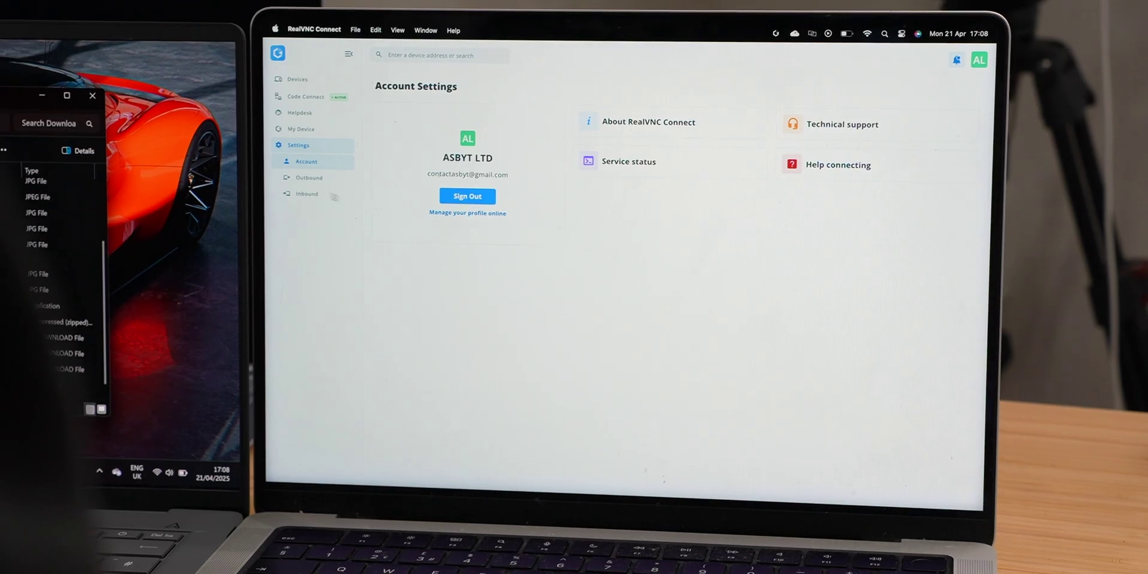
left_click(309, 178)
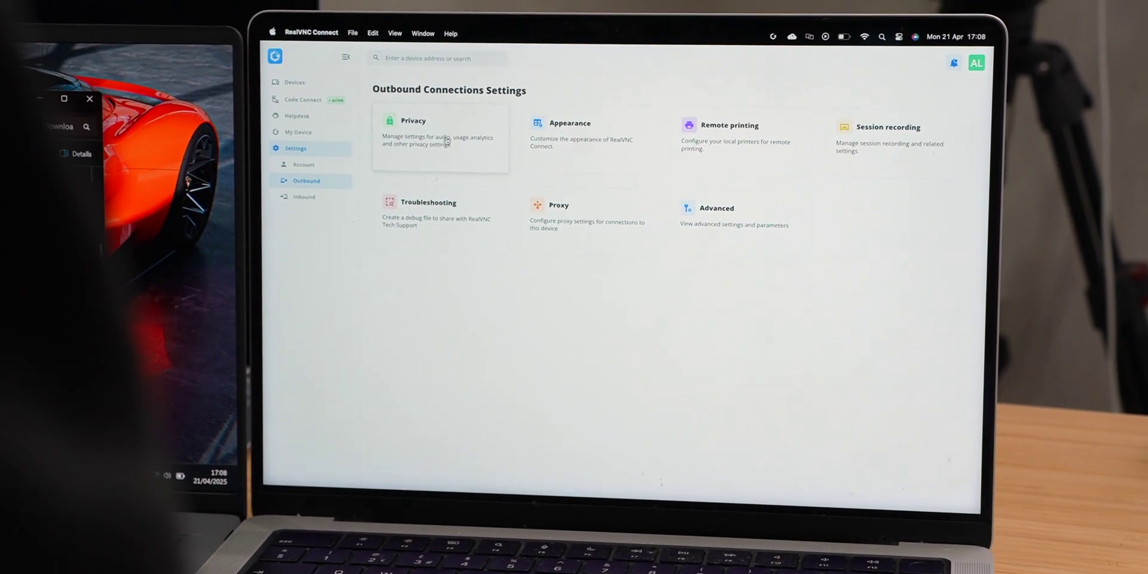
left_click(563, 140)
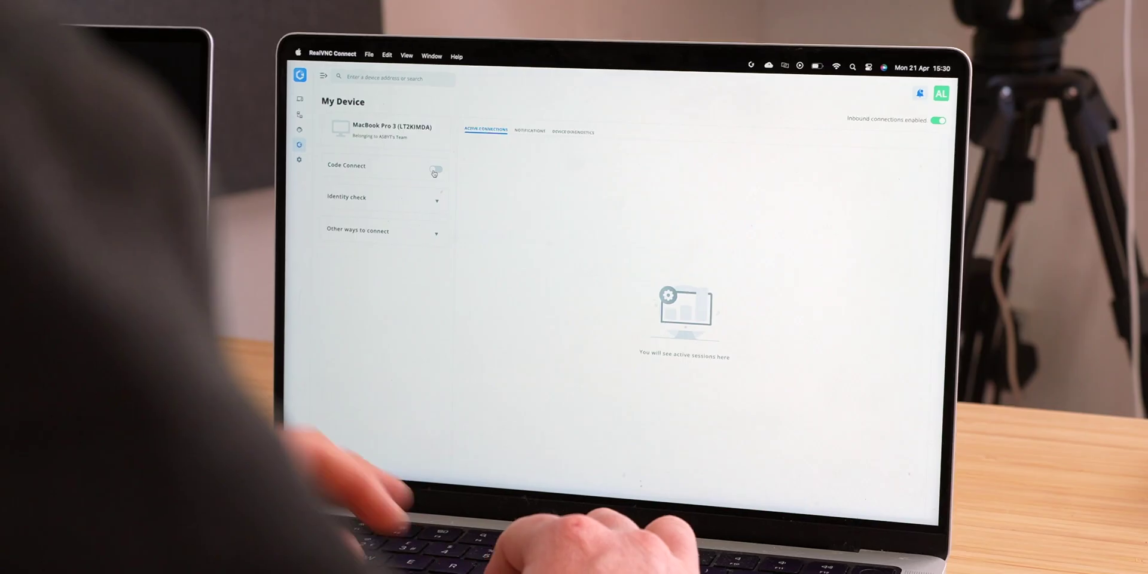
Step: Enable Code Connect on the MacBook and turn on incoming connections for the device
left_click(443, 159)
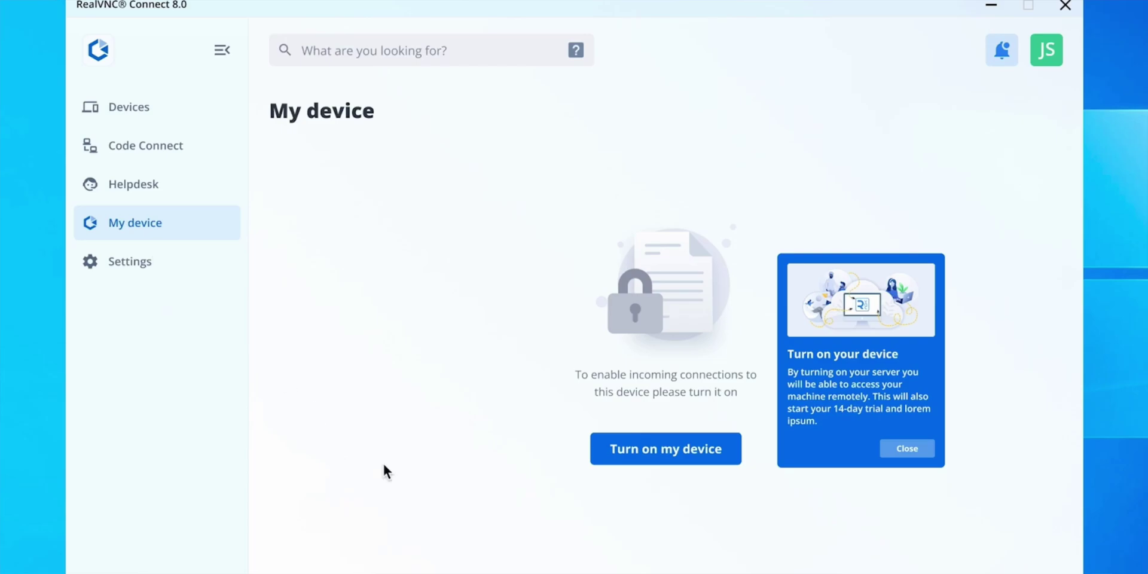
left_click(631, 463)
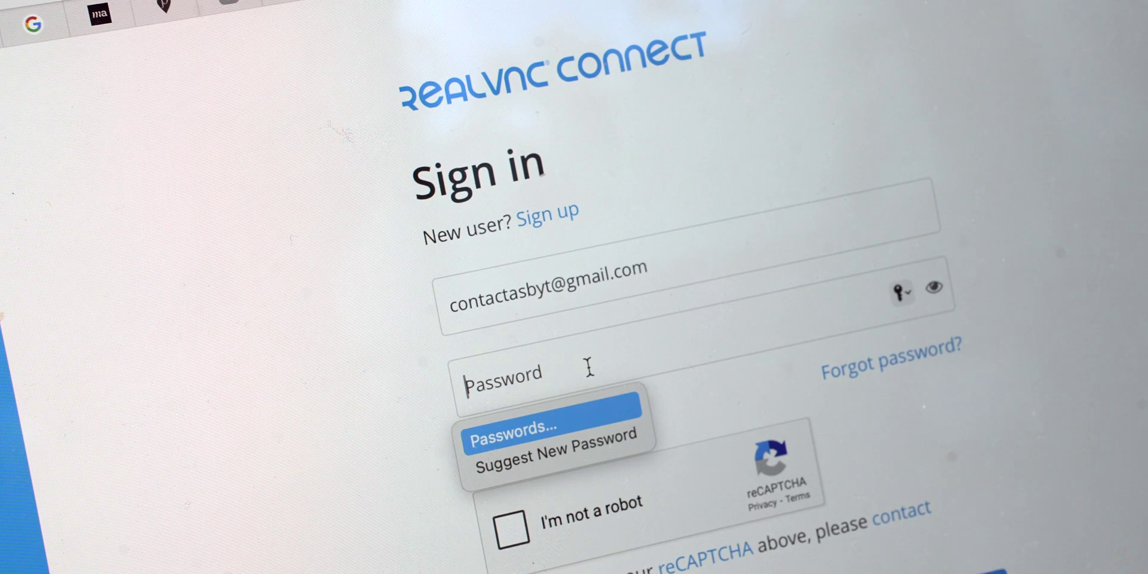
Step: Enter the account password on the RealVNC Connect sign-in form and submit it
type("••")
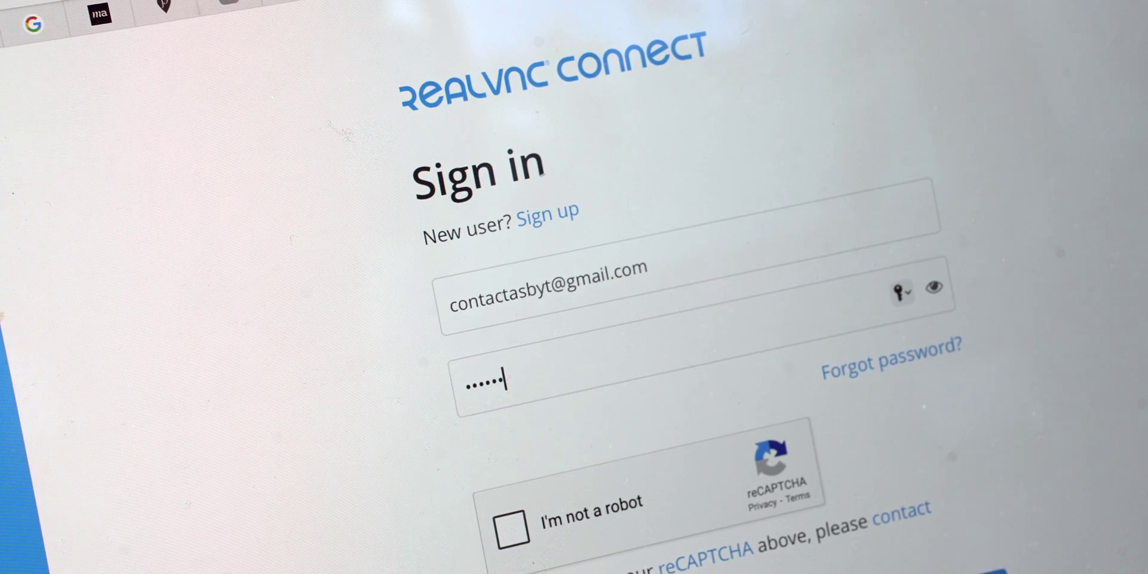
key("Return")
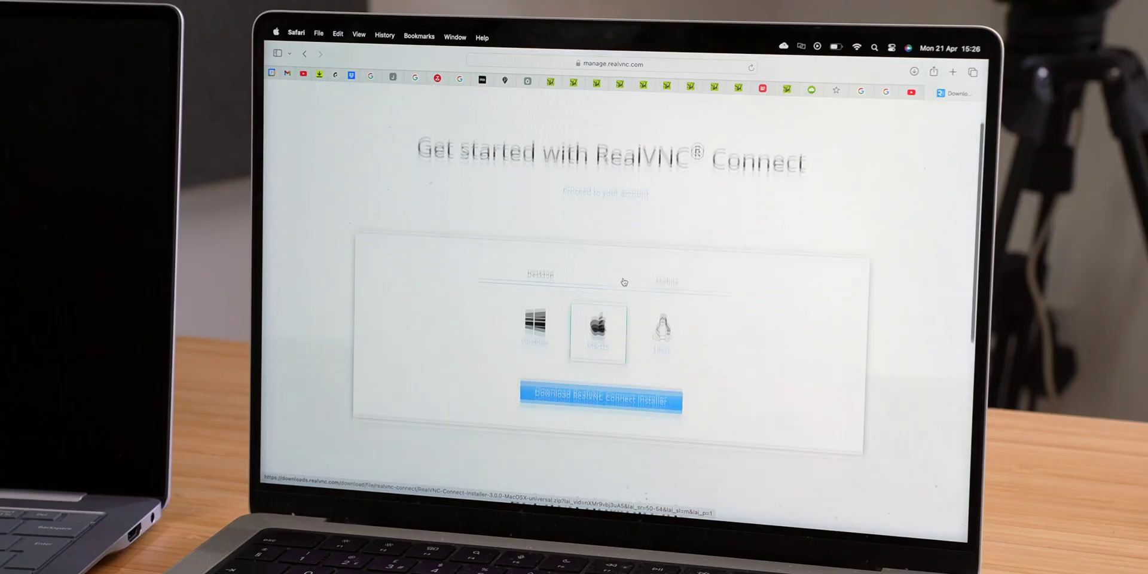
Step: Show the mobile download options for RealVNC Connect
scroll(676, 189, "down", 3)
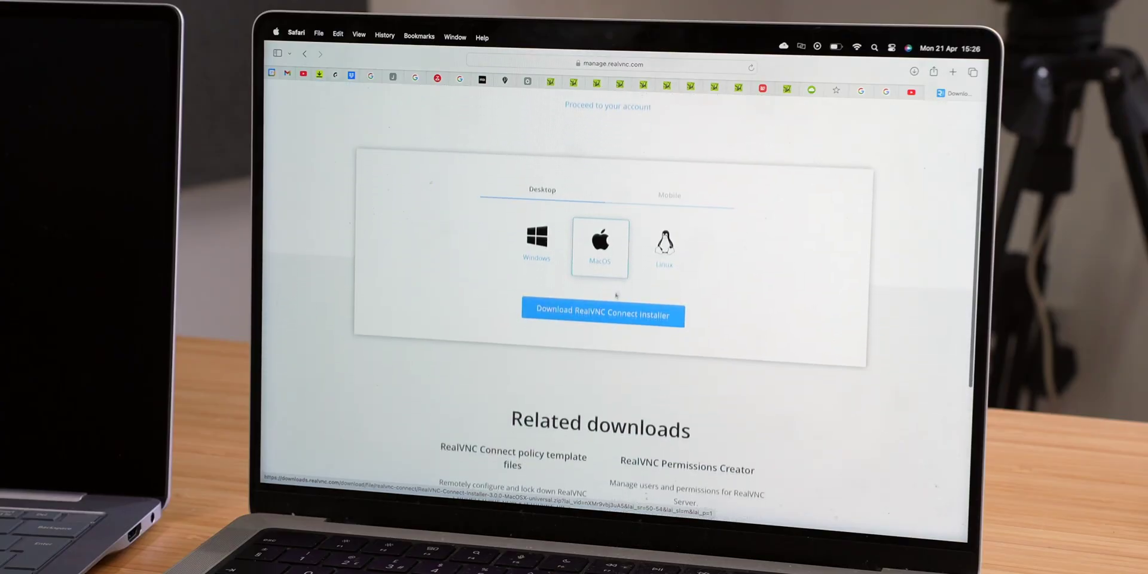
left_click(675, 188)
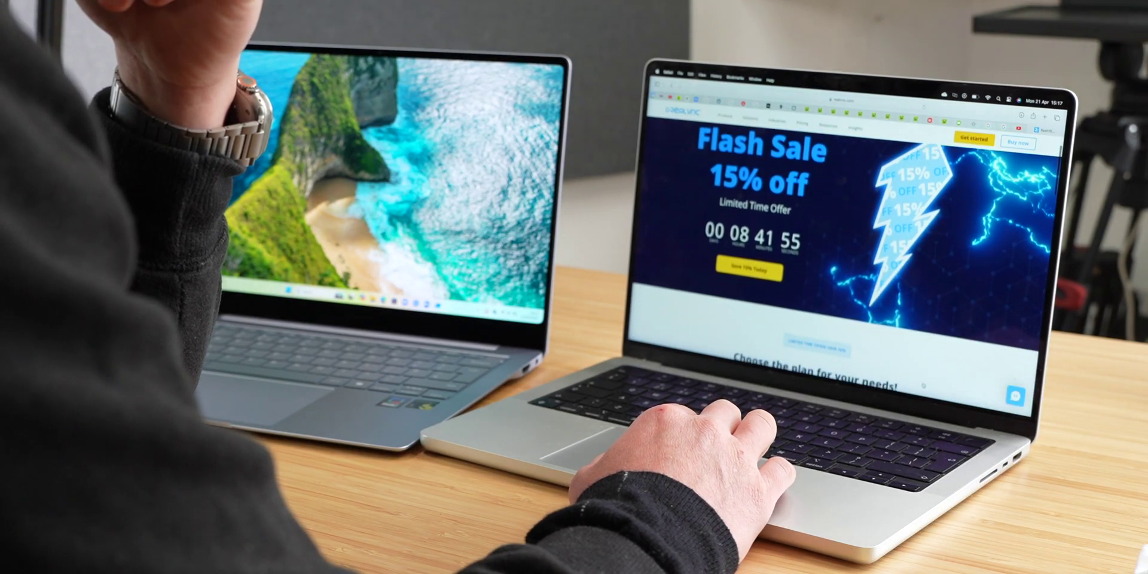
Step: Look through the plans offered on the RealVNC flash sale page
scroll(924, 385, "down", 5)
scroll(843, 287, "down", 5)
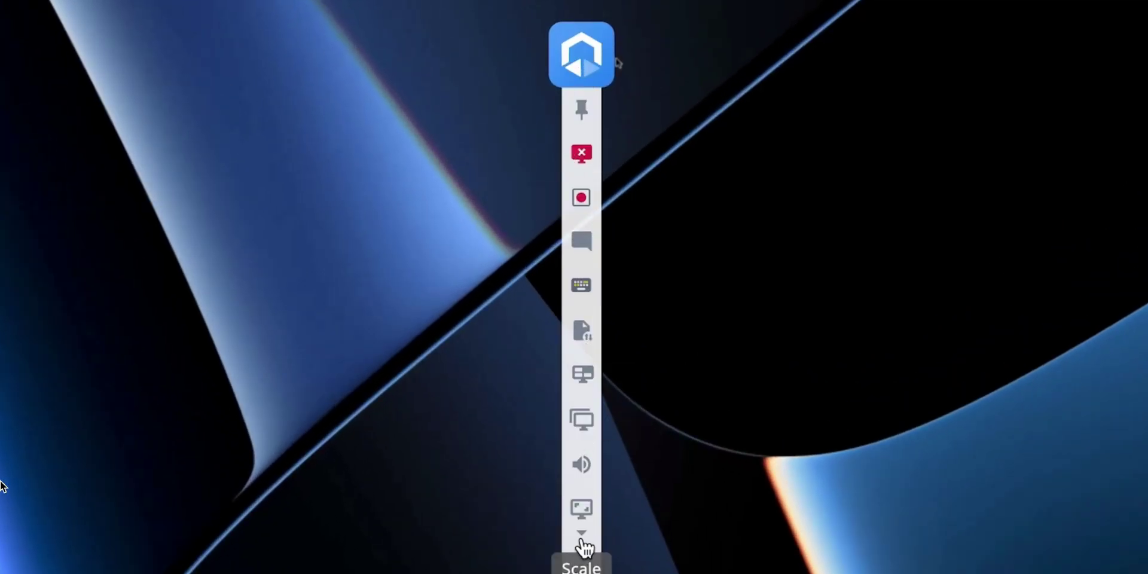
Step: Reveal the further session toolbar options and switch the remote session view to Monitor 2
left_click(583, 545)
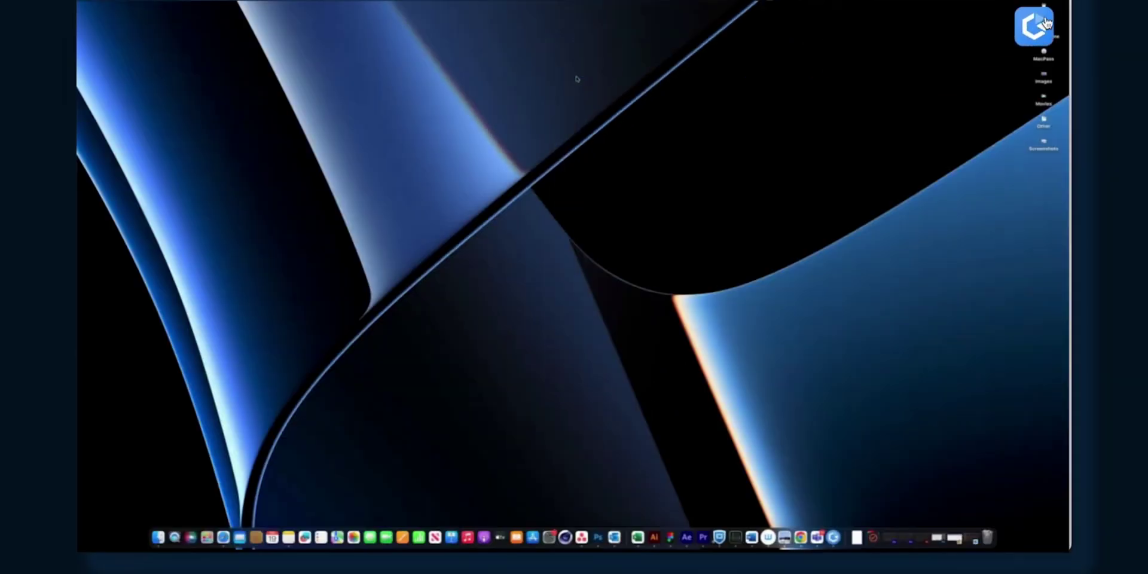
left_click(1038, 34)
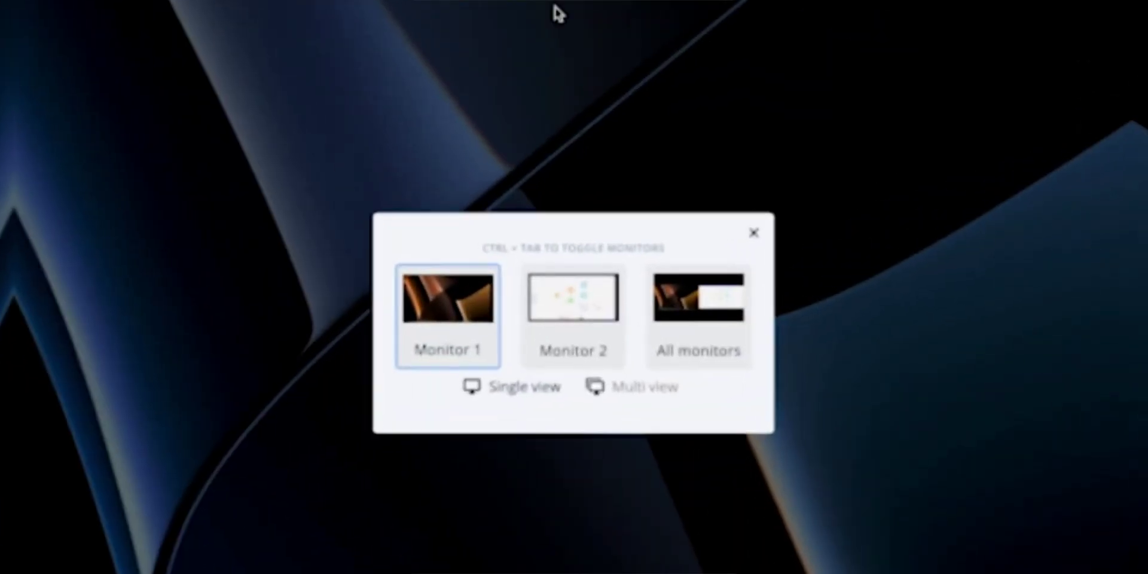
left_click(568, 320)
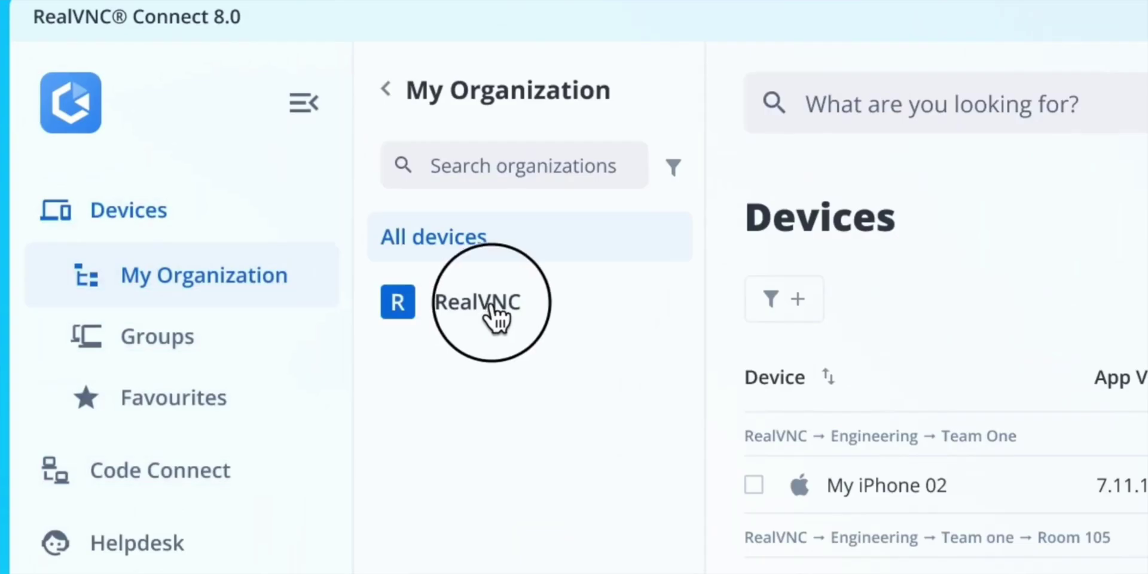
Step: Browse the RealVNC organization's devices in Room 105 under Engineering, Team One, then open the device groups
left_click(495, 317)
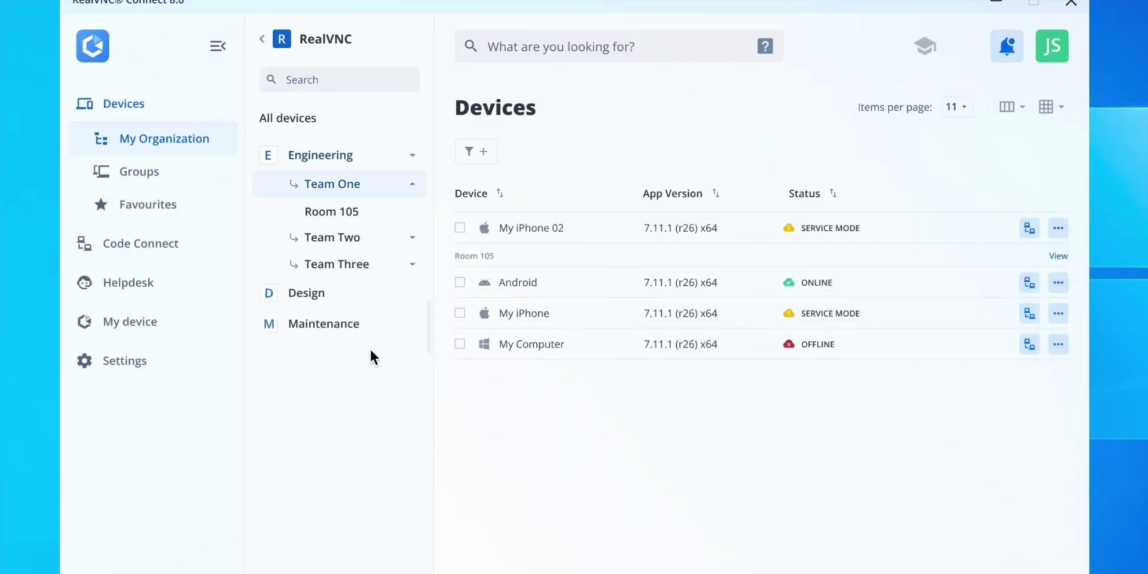
left_click(352, 213)
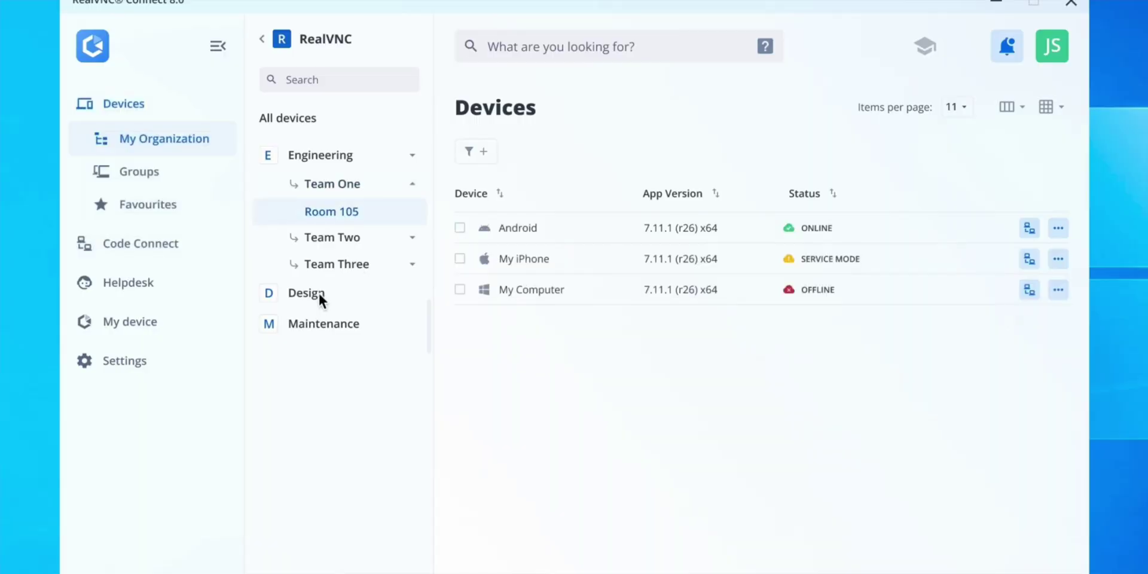
left_click(145, 182)
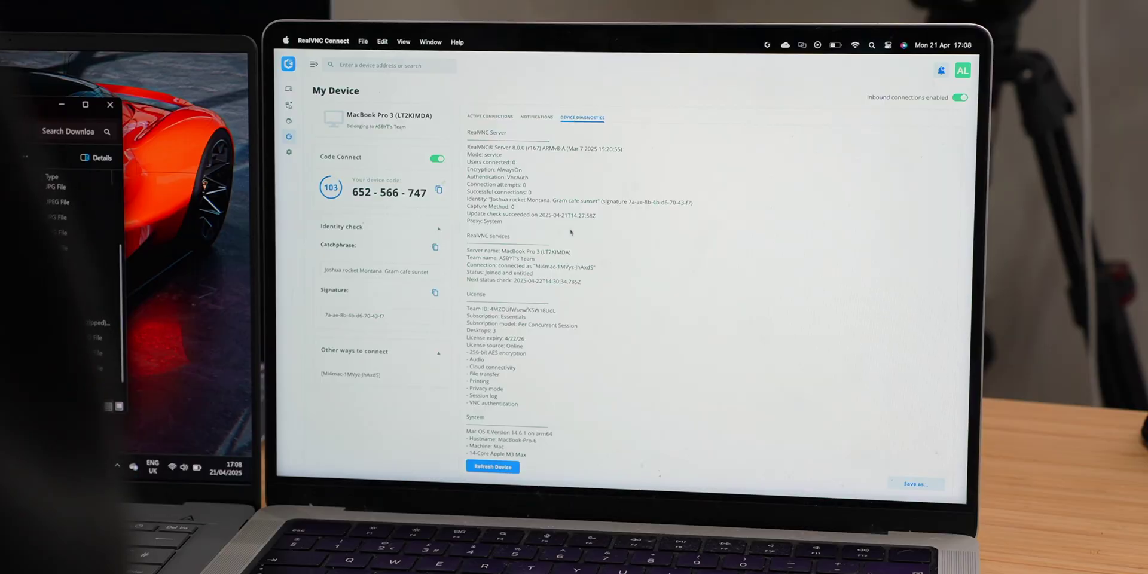
Step: Examine the device diagnostics and expand the identity check on the My Device page
scroll(571, 232, "down", 5)
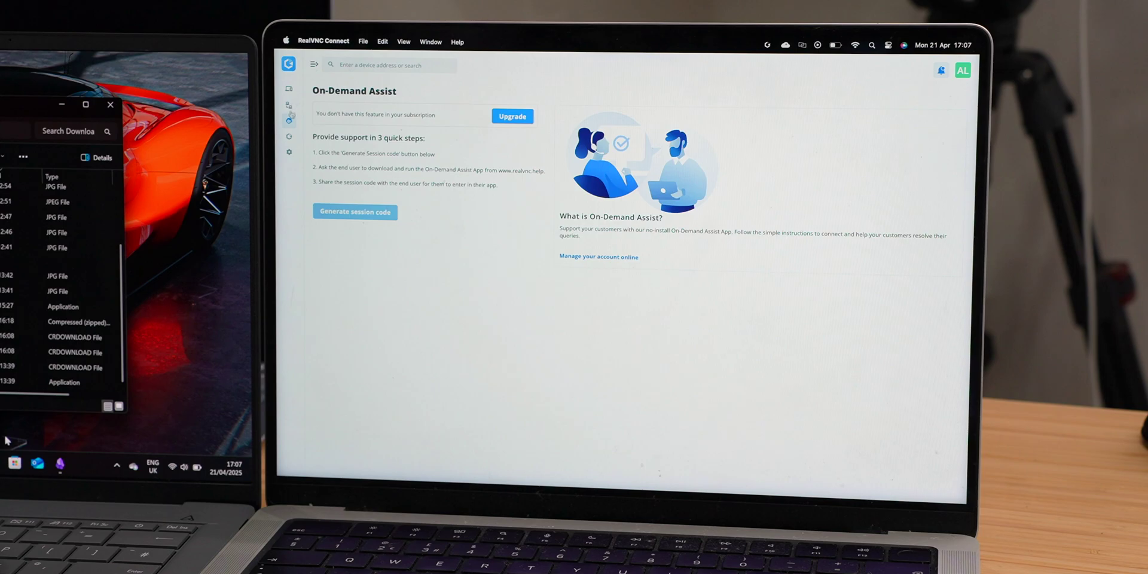
left_click(290, 137)
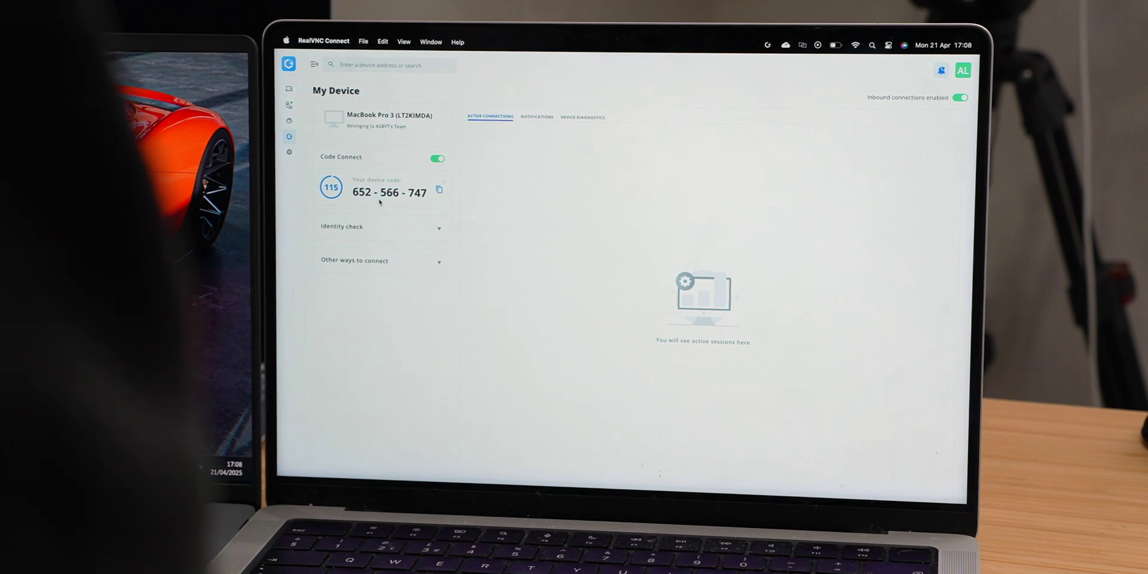
left_click(399, 233)
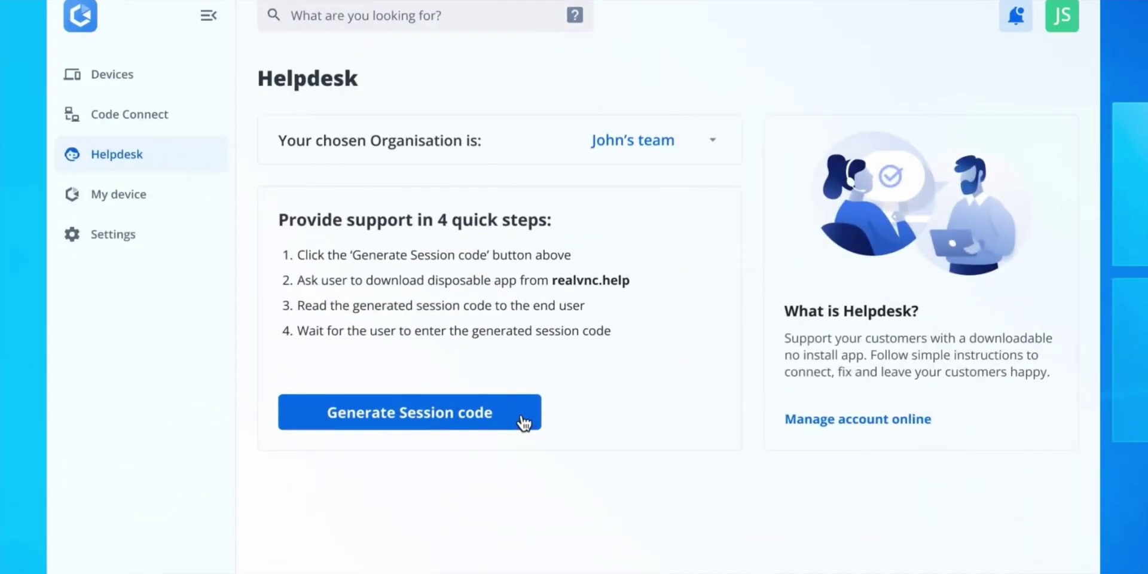
Step: Generate a helpdesk session code, then connect with the entered code and confirm sharing the screen with the technician
left_click(521, 421)
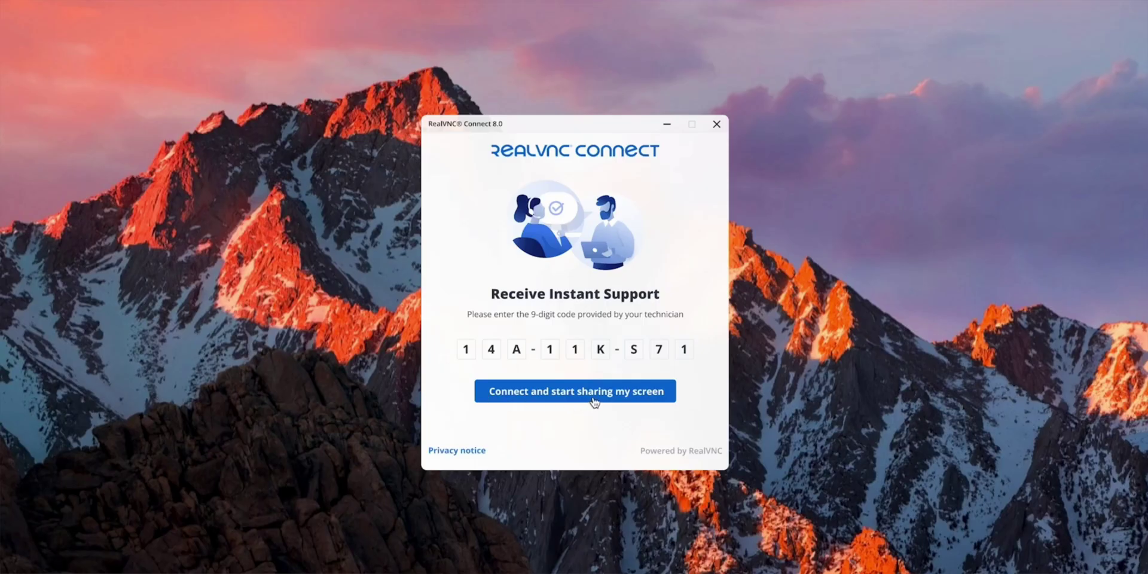
left_click(596, 395)
left_click(598, 396)
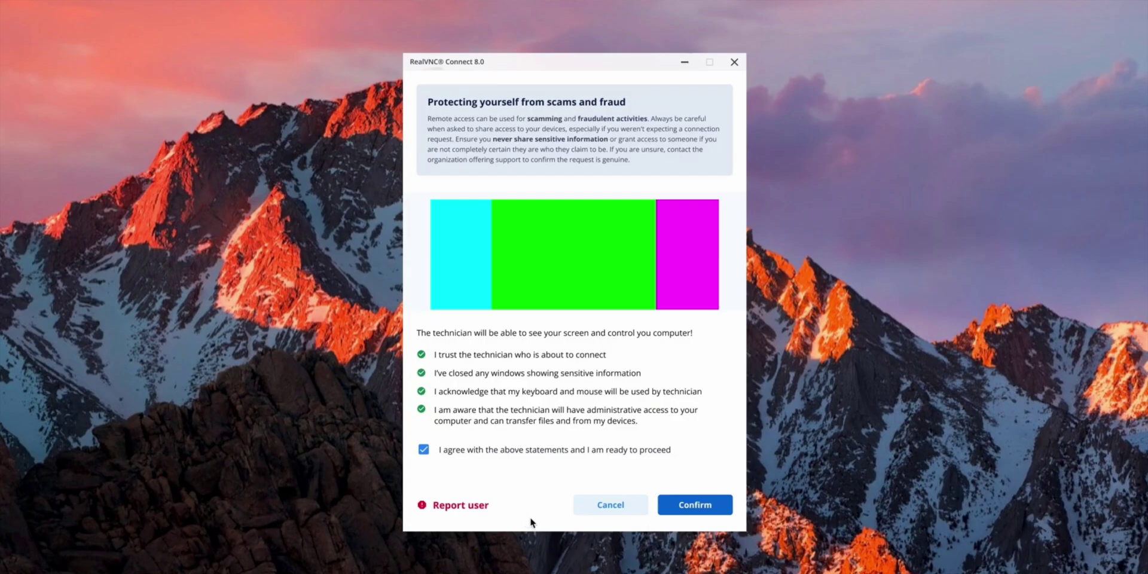
left_click(702, 509)
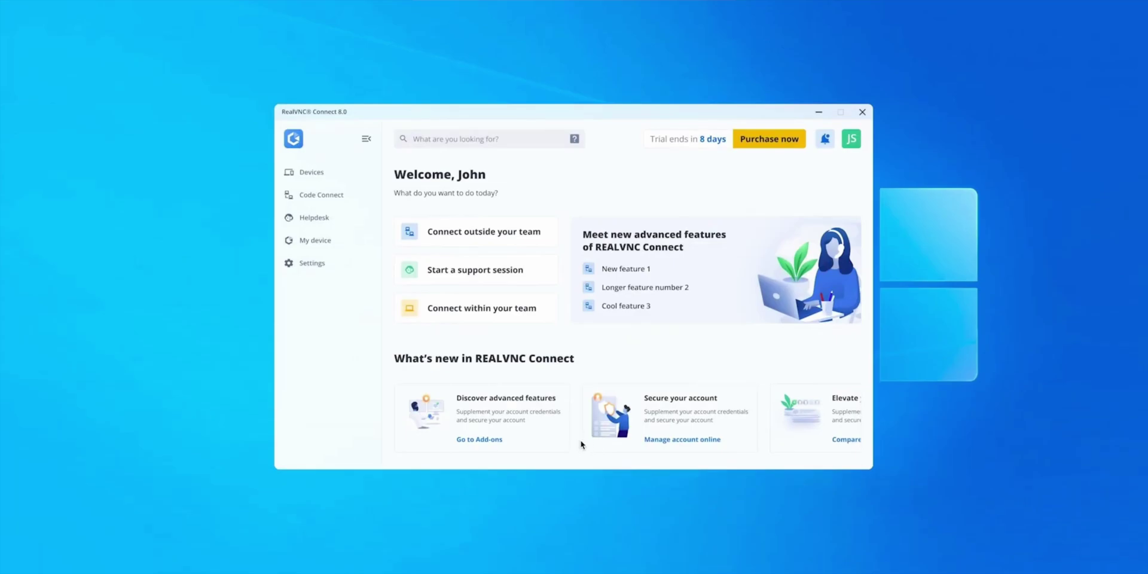
Step: Generate an On-Demand Assist session code for John's team from the Helpdesk page
left_click(338, 220)
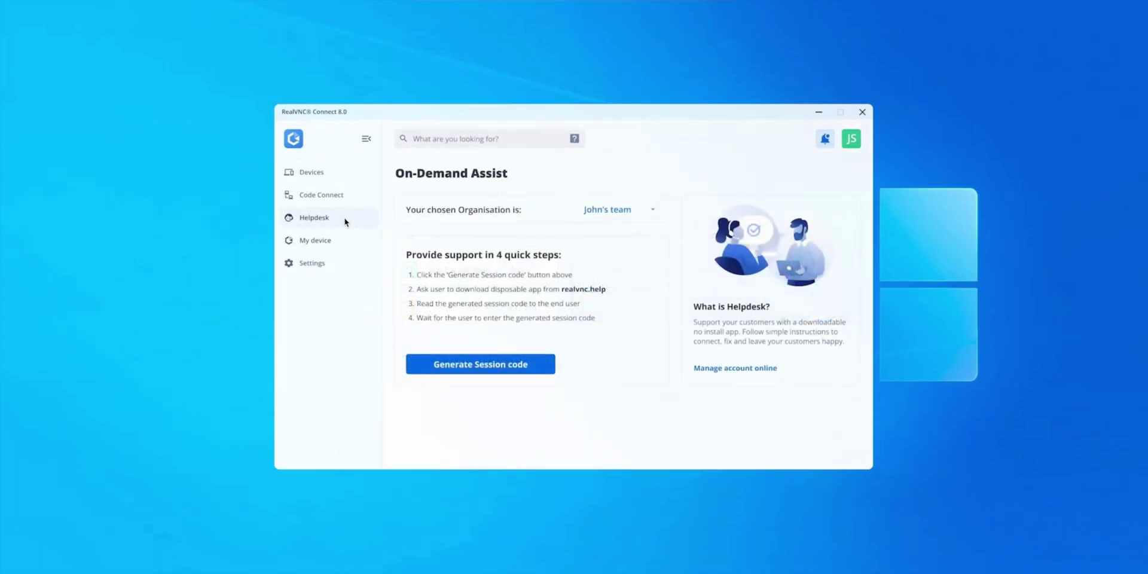
left_click(546, 366)
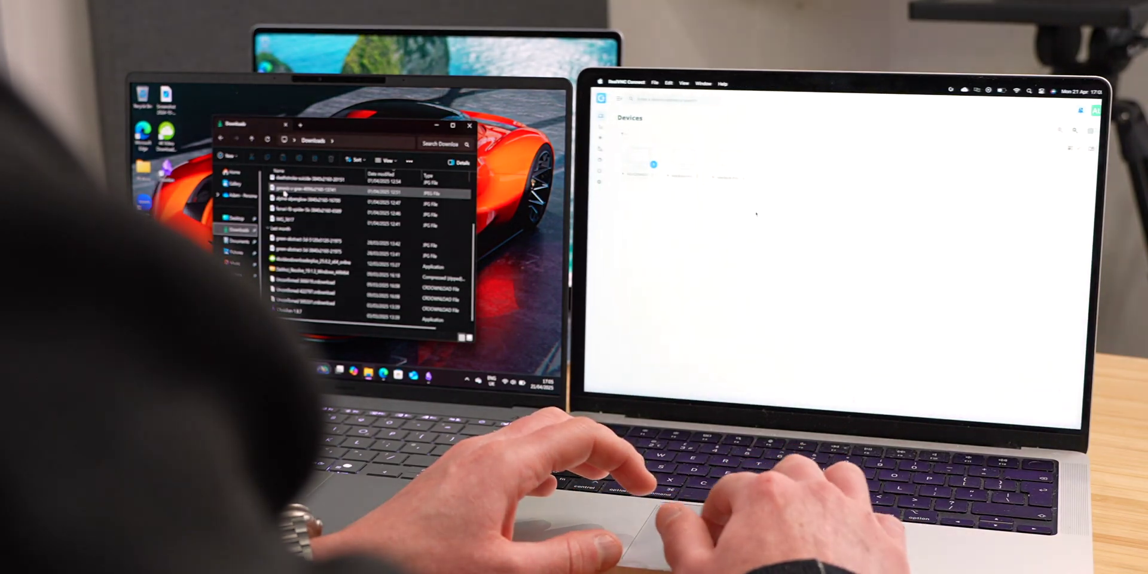
Step: Switch to Safari to view the Device Access page, then switch applications again
key("super+Tab")
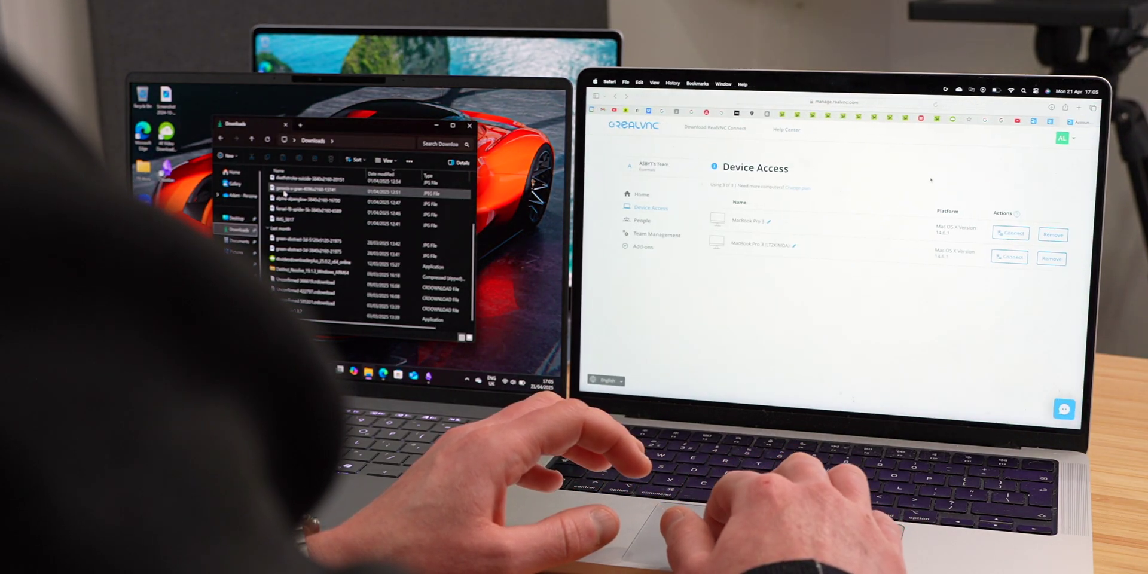
key("super+Tab")
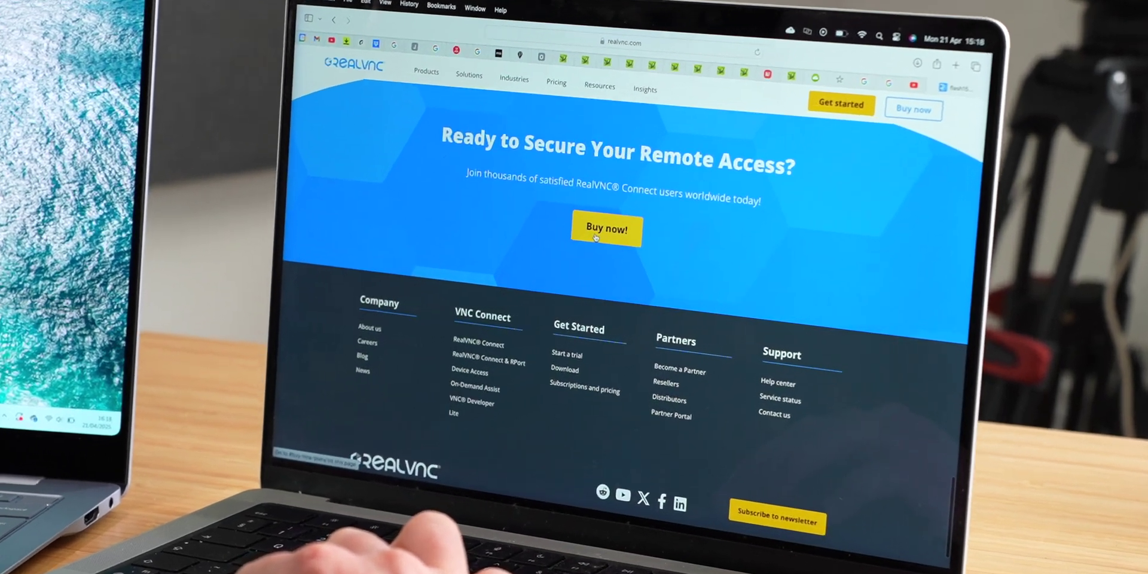
Step: Choose to buy the Essentials plan from the RealVNC Connect pricing options
left_click(610, 237)
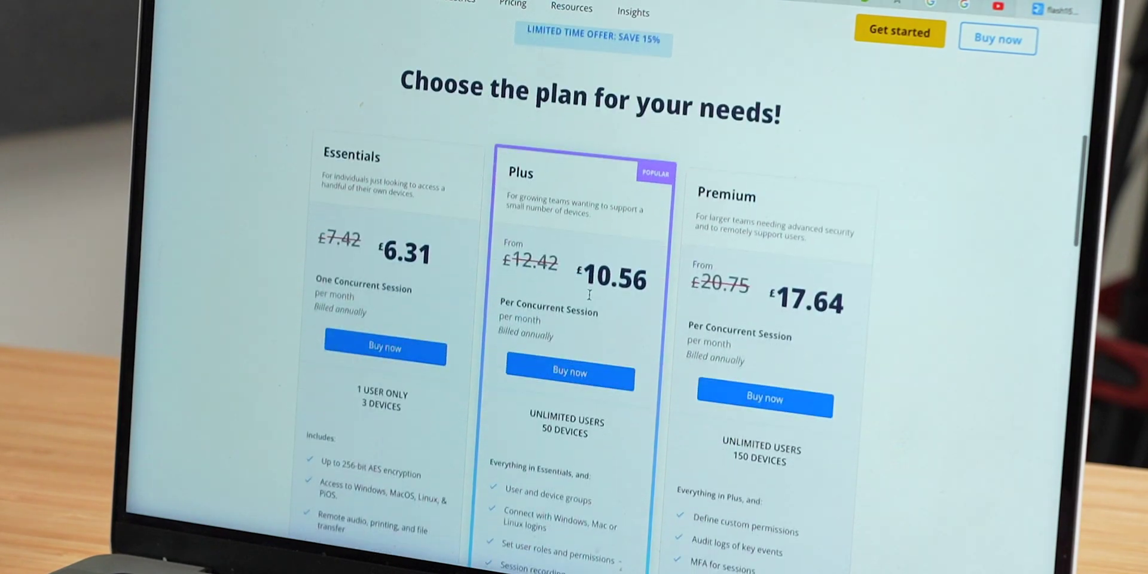
scroll(421, 366, "down", 1)
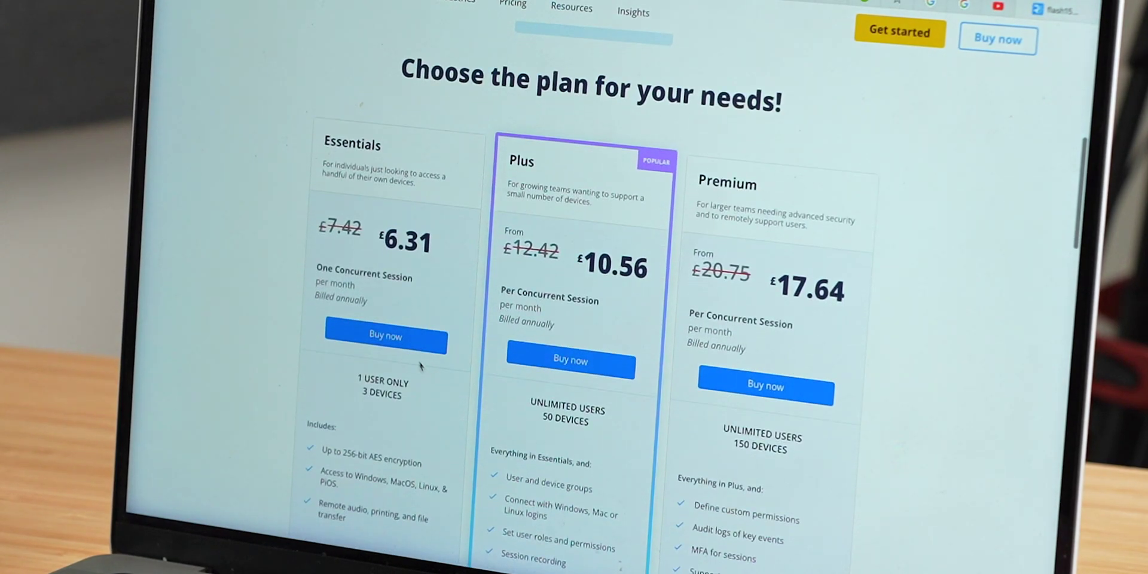
left_click(392, 333)
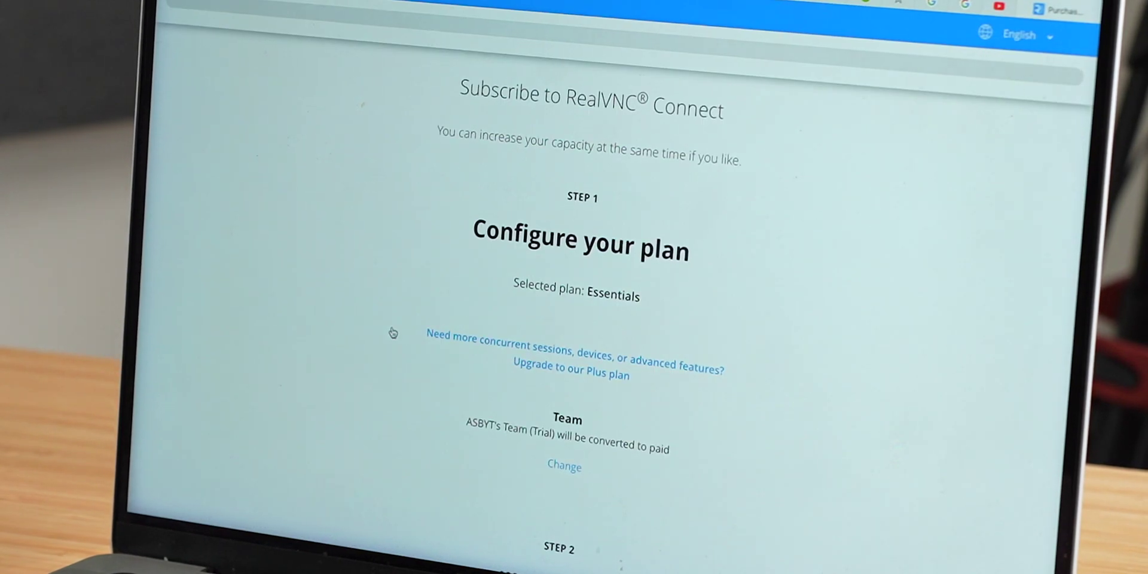